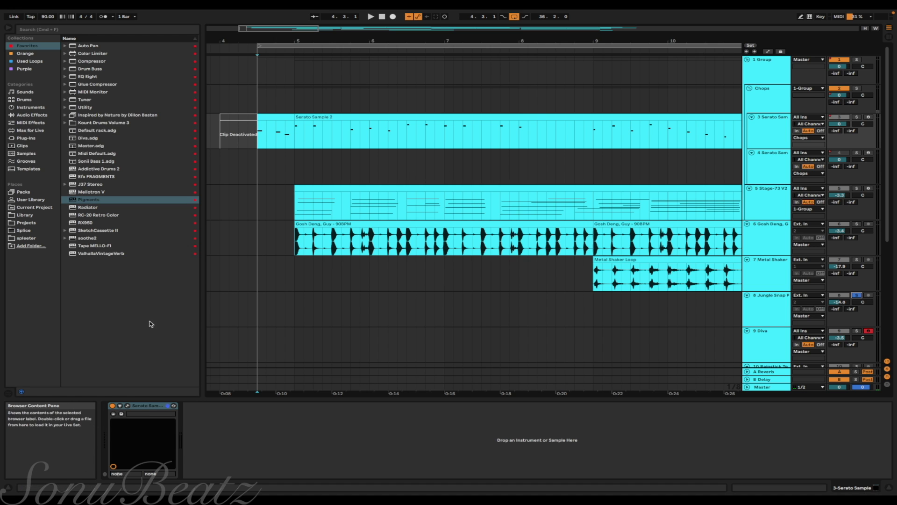
Search Spotify for 'soniibeat' and follow the SoniiBeatz artist.
left_click(127, 407)
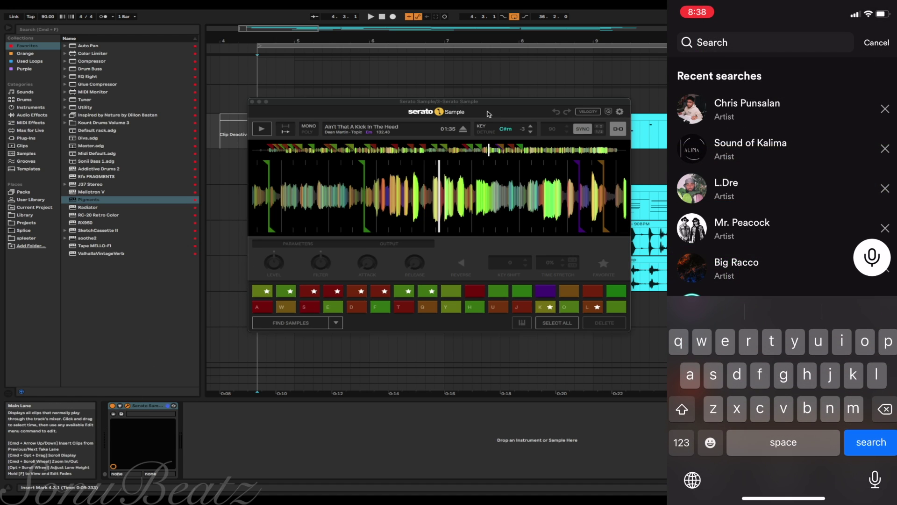
type("s")
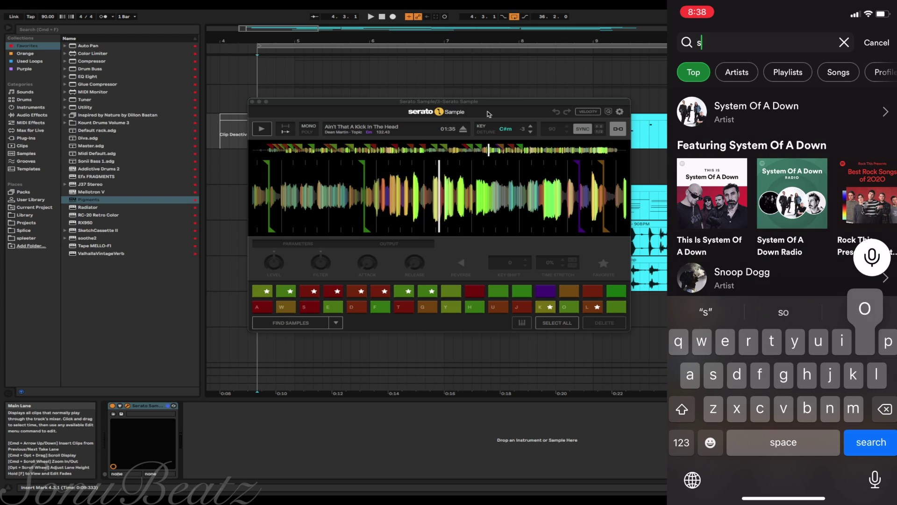
type("oniibeat")
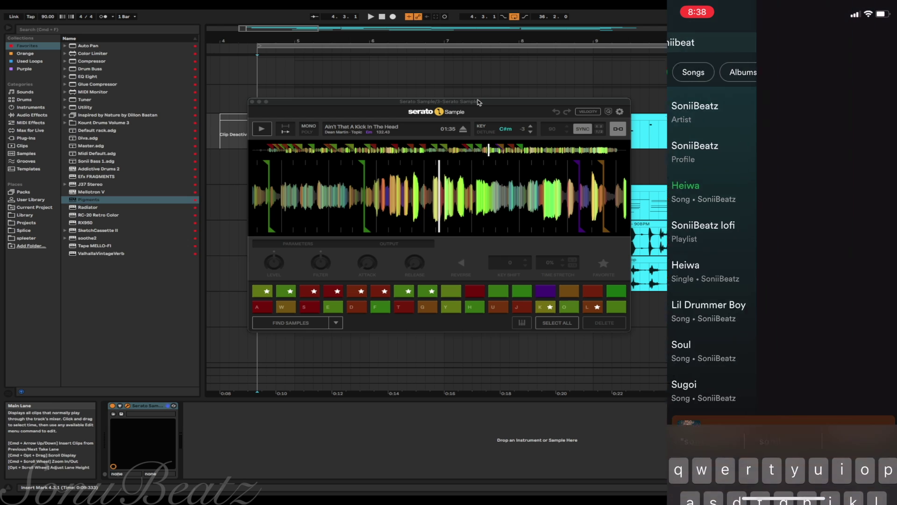
left_click(738, 112)
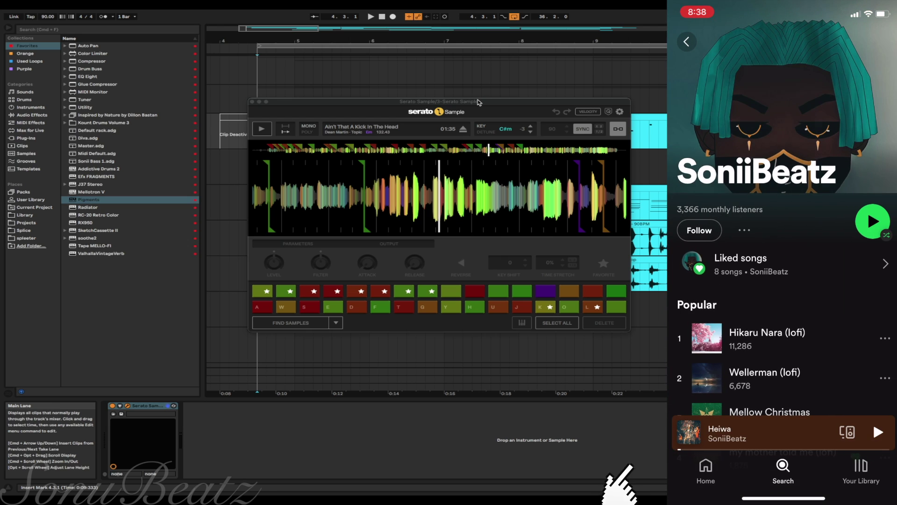
left_click(699, 230)
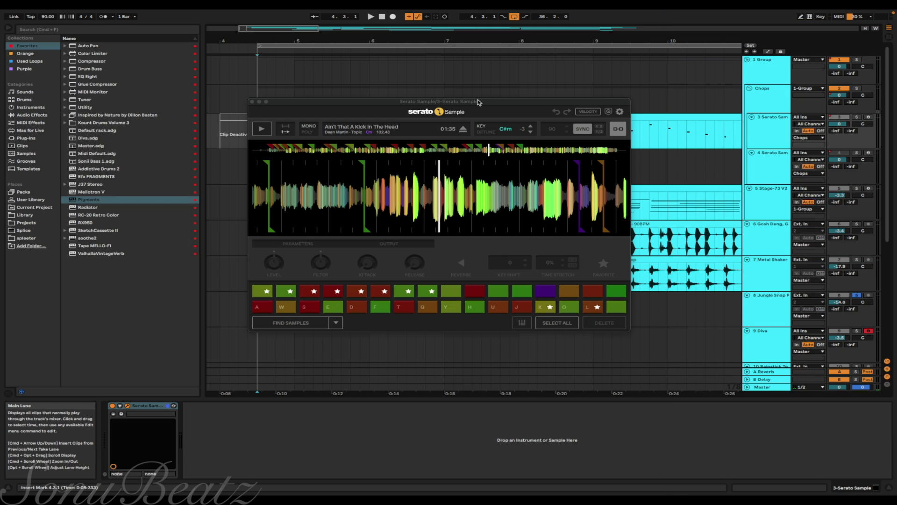
Move the Serato Sample window down and right to uncover the clips behind it.
left_click(478, 101)
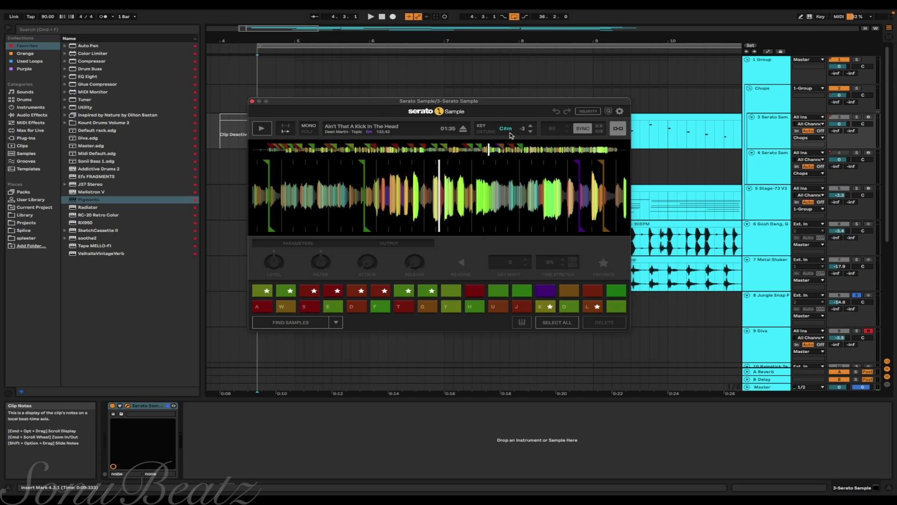
left_click_drag(391, 103, 421, 140)
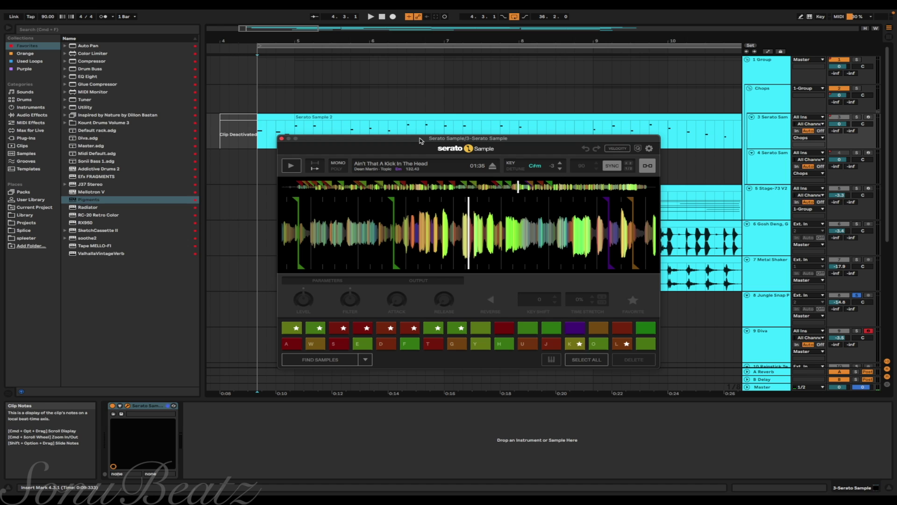
left_click_drag(421, 140, 429, 208)
scroll(327, 117, "right", 10)
Select the 8-bar Serato Sample 2 clip spanning bars 13–21.
left_click(270, 115)
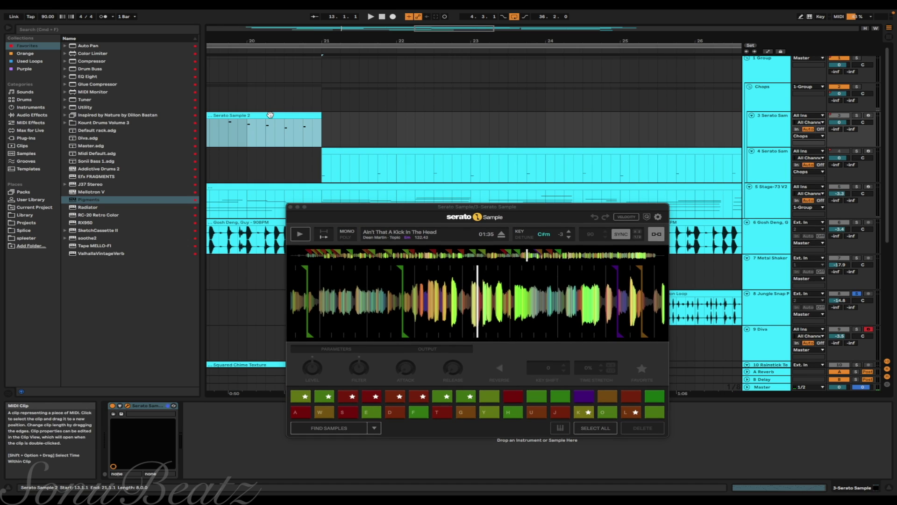
scroll(373, 114, "left", 2)
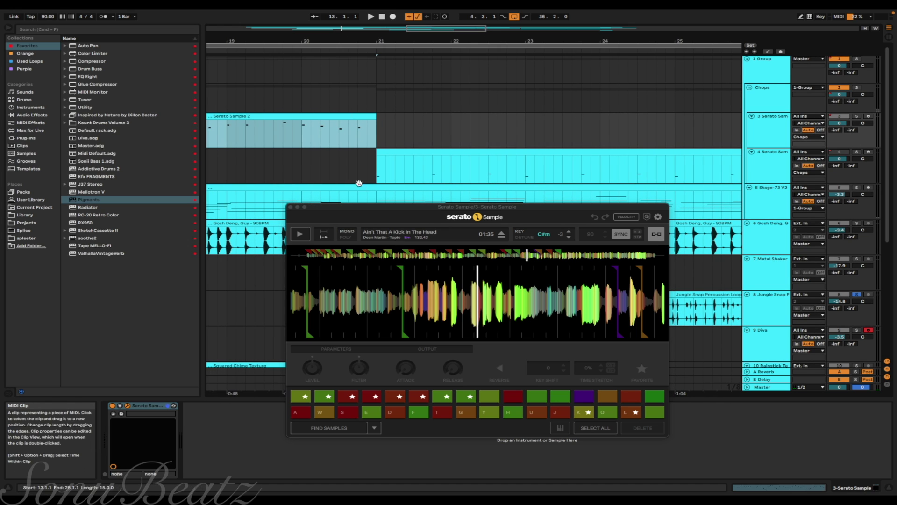
scroll(402, 173, "right", 15)
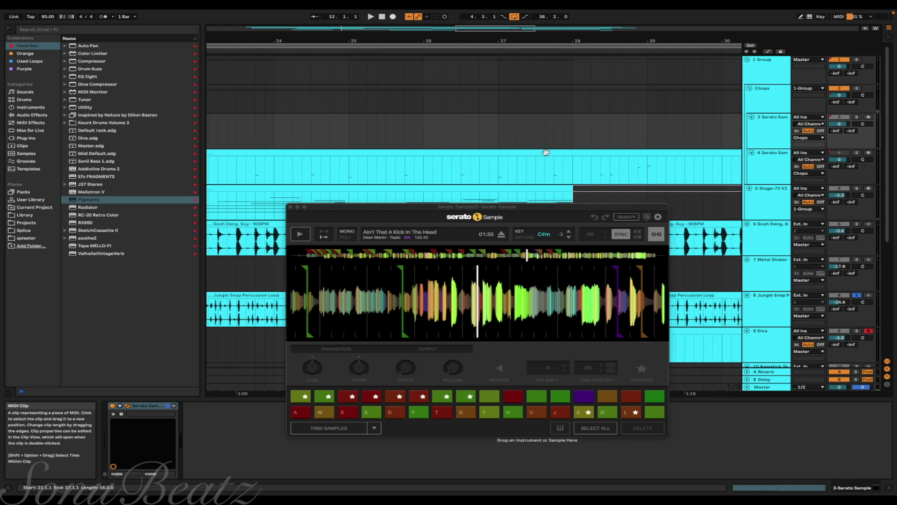
Select the Stage-73 V2 track to show its effects chain.
scroll(425, 158, "left", 20)
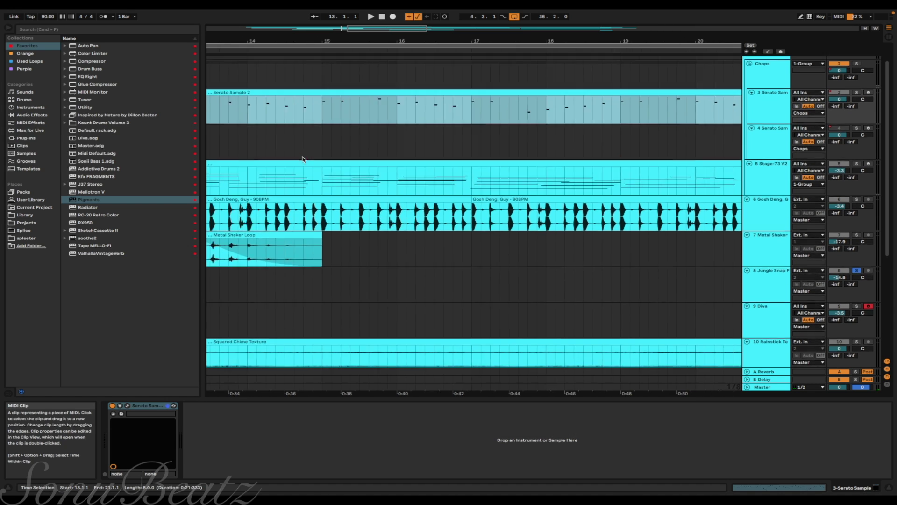
scroll(303, 160, "left", 5)
scroll(303, 159, "up", 1)
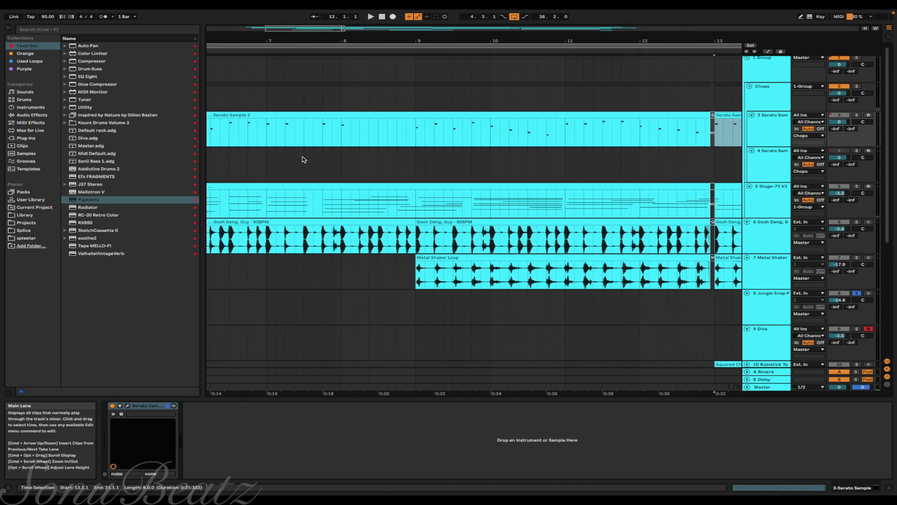
scroll(302, 160, "down", 1)
scroll(302, 160, "left", 3)
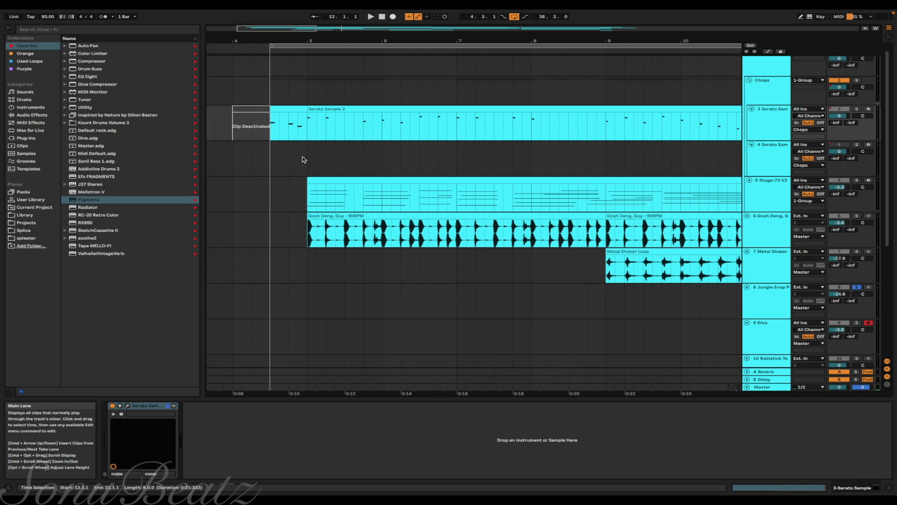
left_click(312, 205)
Scroll the arrangement to show bars 1–29, from the Serato Sample 2 clips down to the texture loops.
scroll(313, 204, "right", 3)
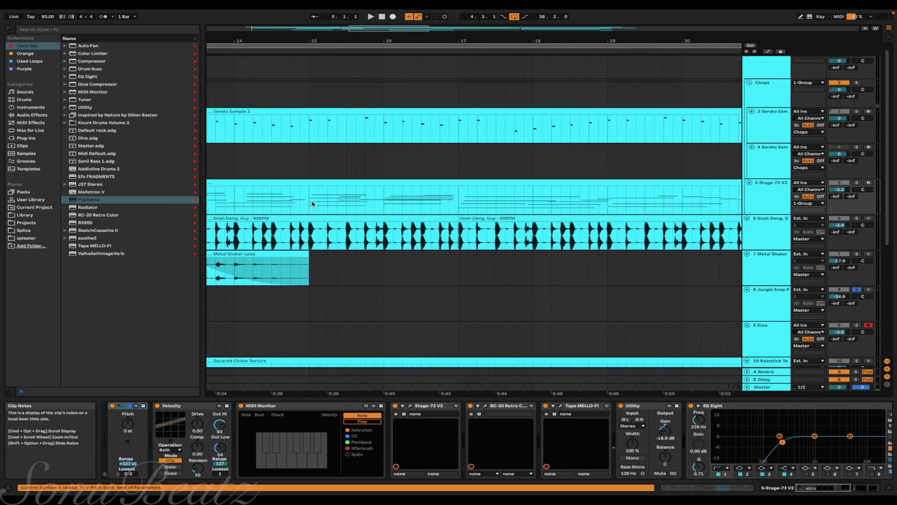
scroll(312, 205, "up", 1)
scroll(312, 204, "right", 7)
scroll(527, 162, "down", 3)
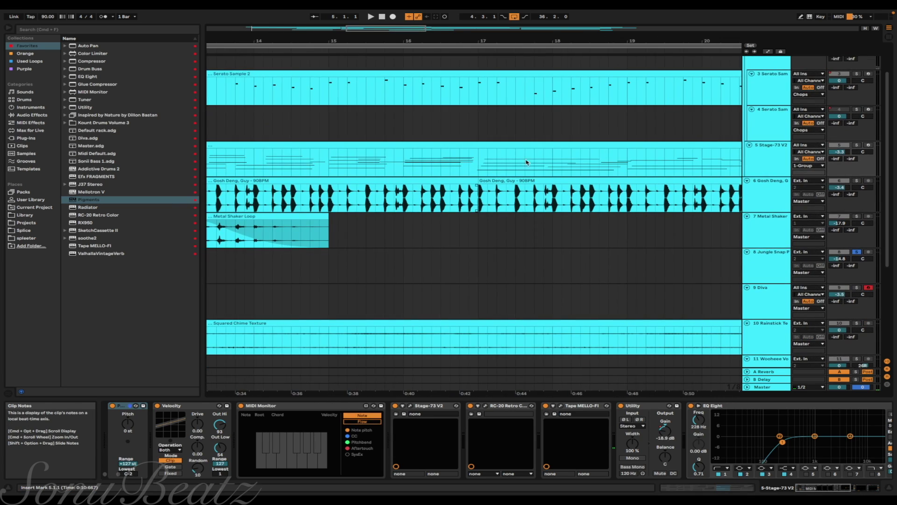
scroll(460, 200, "down", 1)
scroll(460, 200, "left", 3)
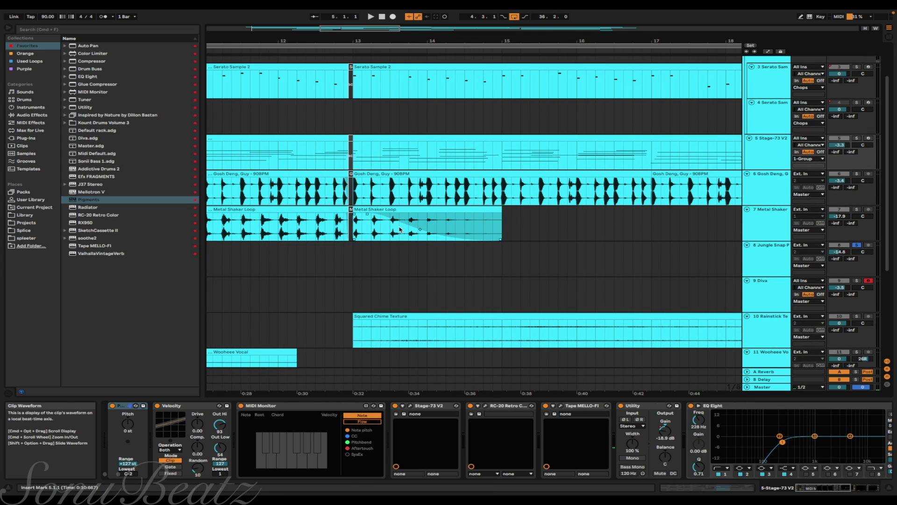
scroll(400, 229, "down", 8)
scroll(400, 229, "right", 2)
scroll(578, 214, "left", 6)
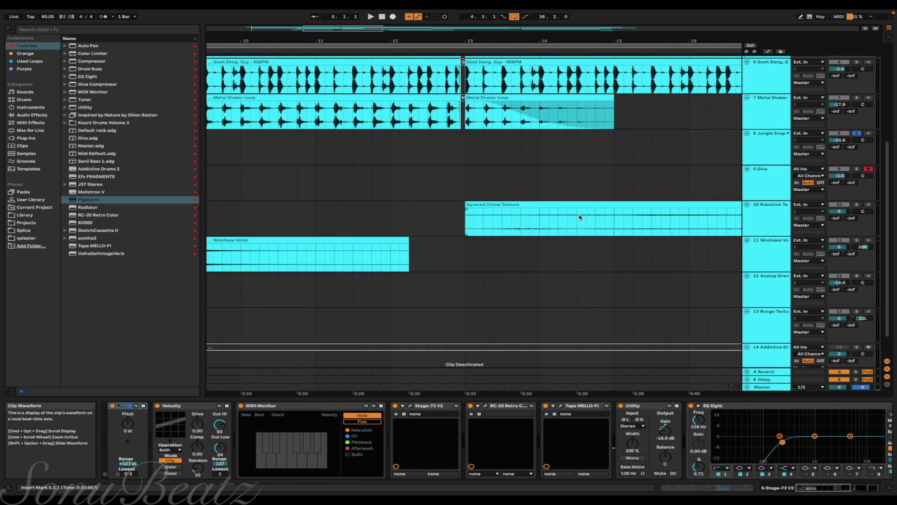
scroll(580, 216, "right", 5)
scroll(580, 216, "down", 2)
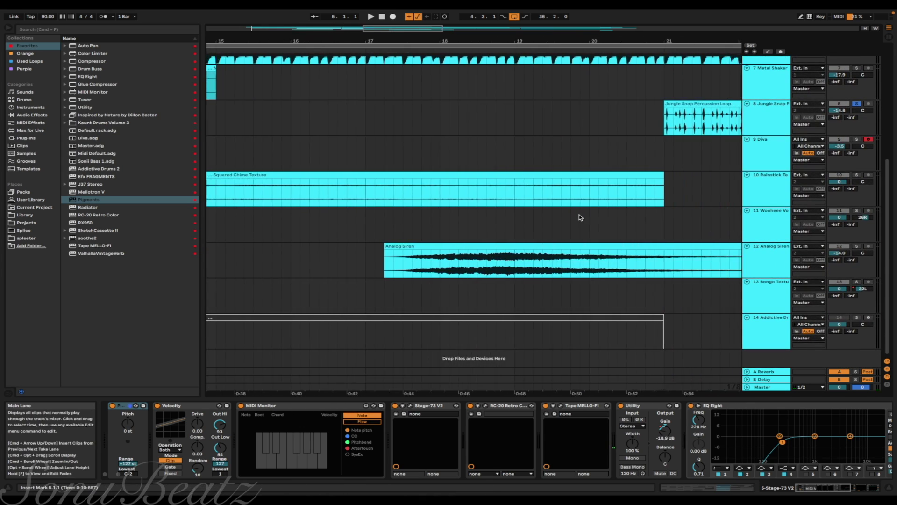
scroll(579, 217, "down", 8)
scroll(579, 217, "up", 2)
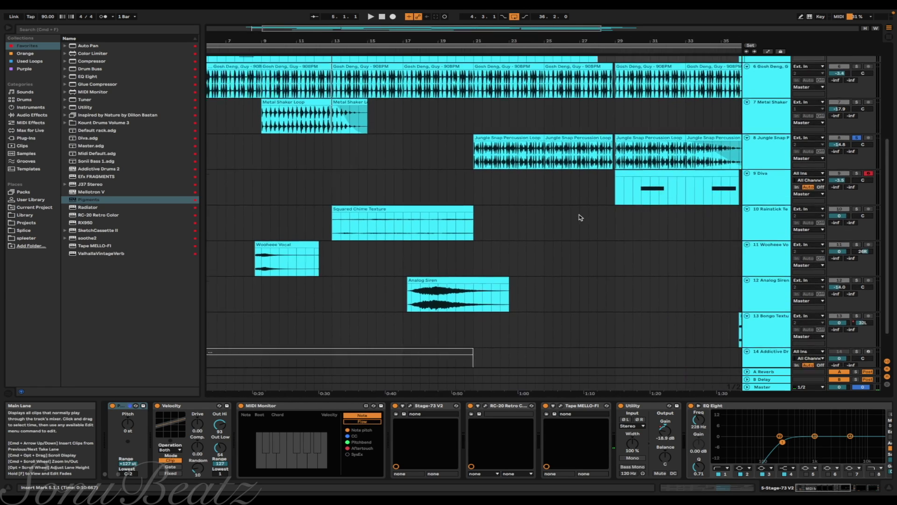
scroll(579, 217, "up", 10)
scroll(579, 217, "left", 6)
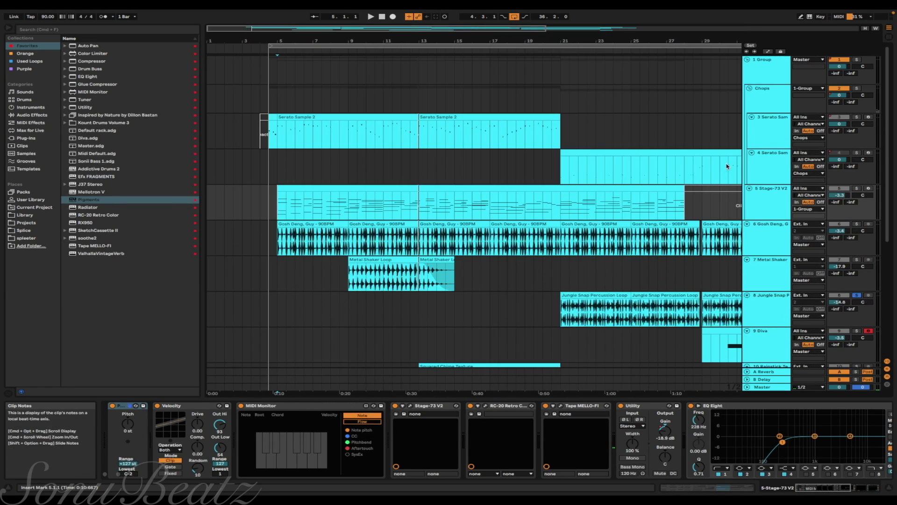
left_click(270, 147)
key("space")
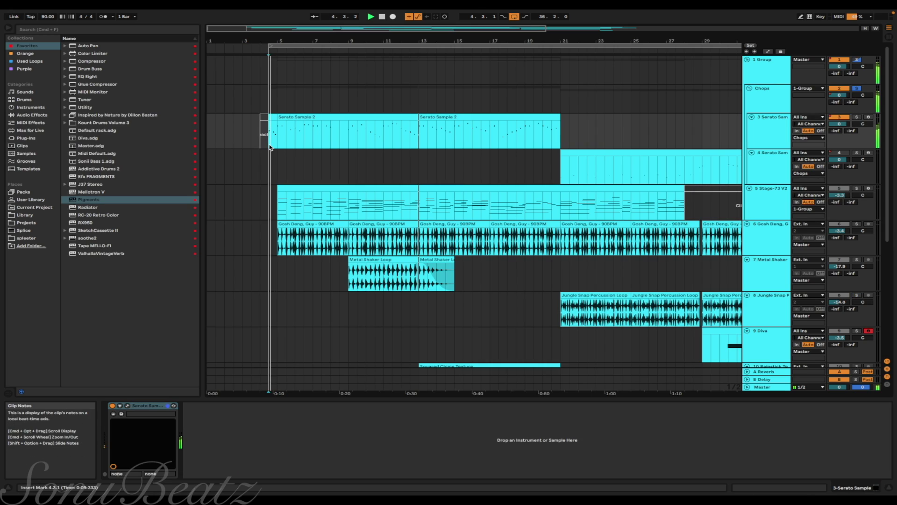
left_click(778, 137)
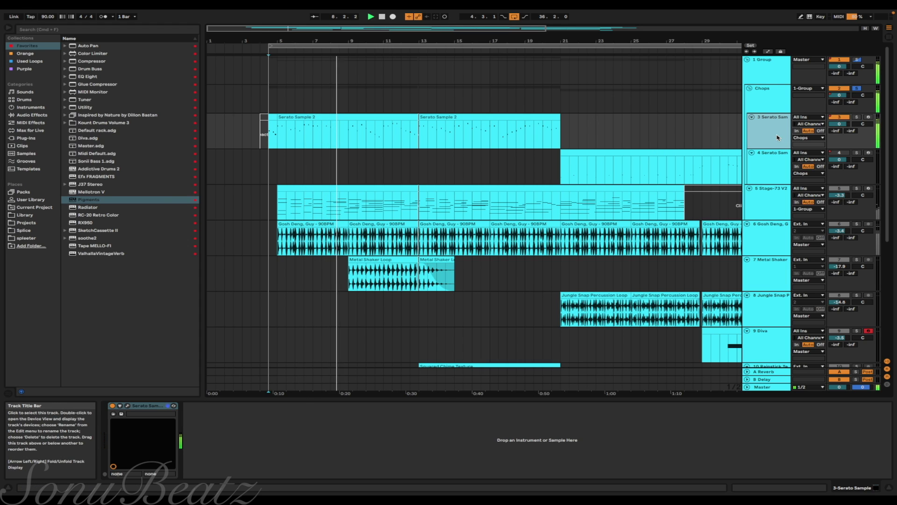
scroll(445, 230, "down", 8)
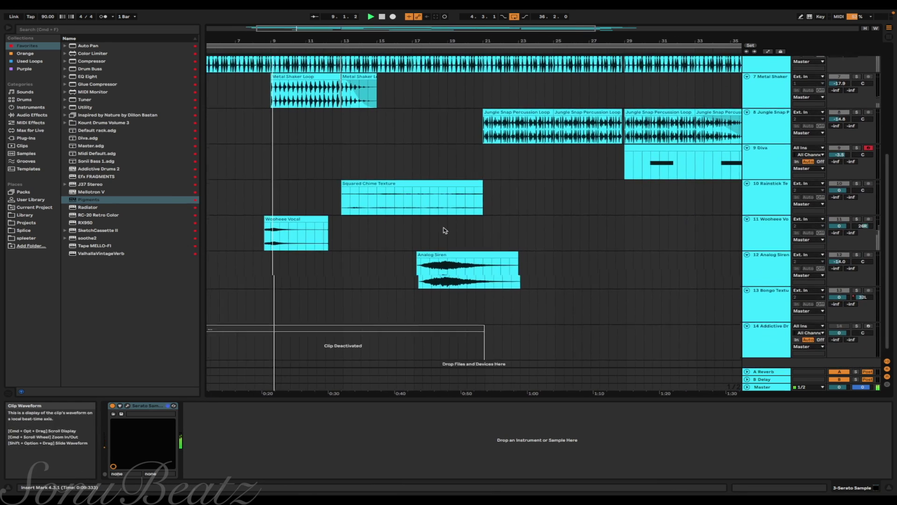
scroll(444, 229, "up", 5)
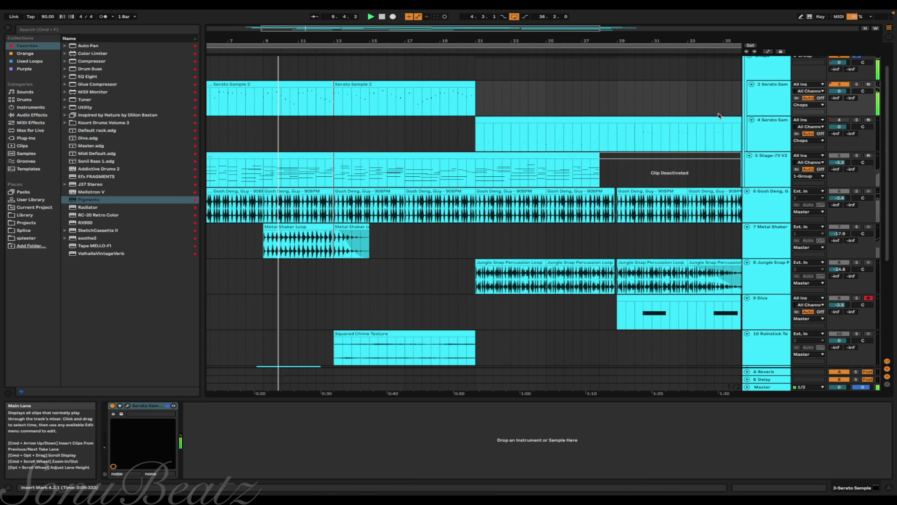
scroll(719, 116, "up", 1)
left_click(720, 105)
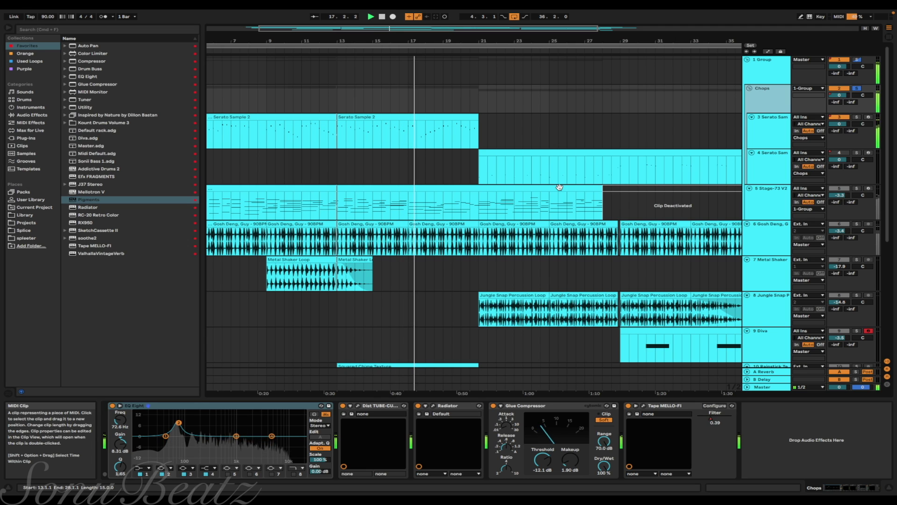
Show the Chops group's chain: EQ Eight, tube distortion, Radiator, Glue Compressor and Tape MELLO-FI.
left_click(751, 84)
left_click(767, 102)
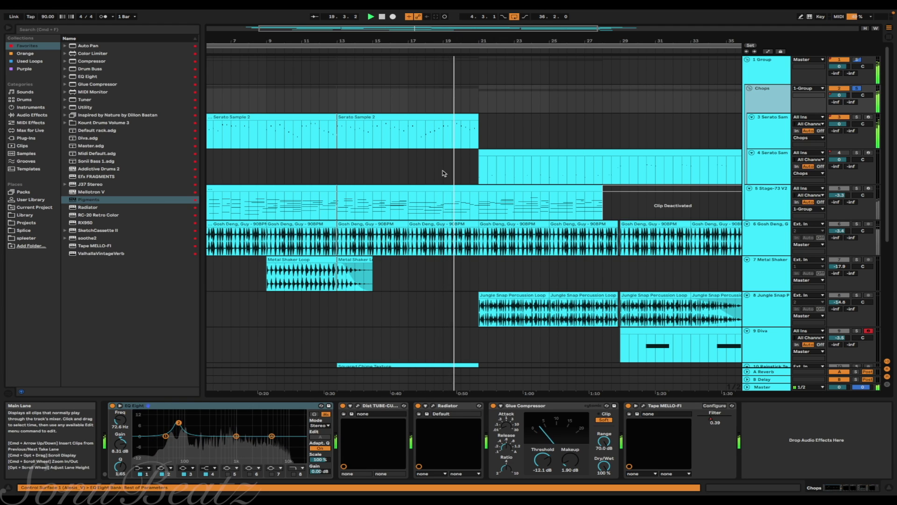
scroll(444, 173, "right", 5)
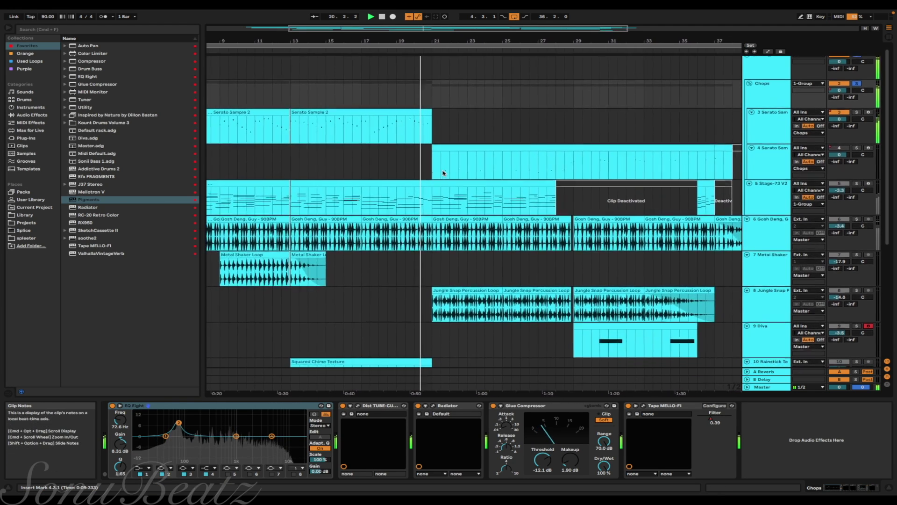
scroll(444, 173, "right", 3)
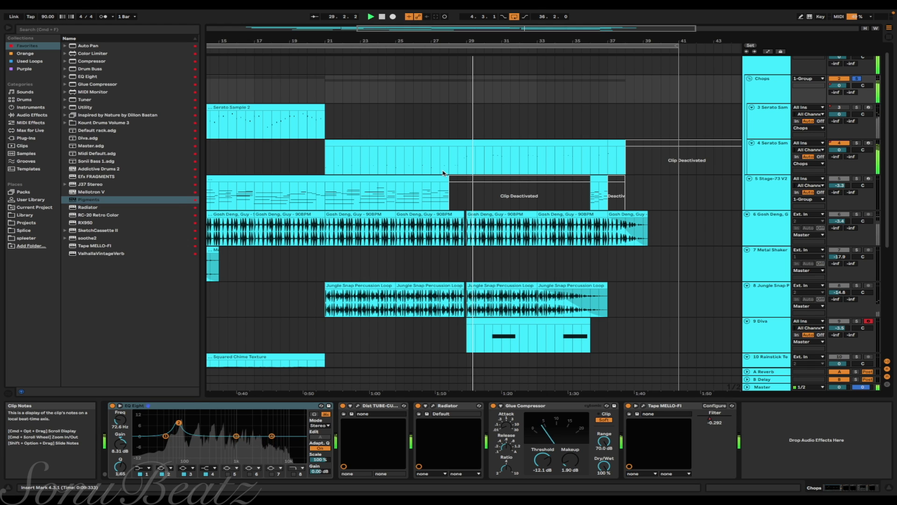
scroll(444, 174, "right", 2)
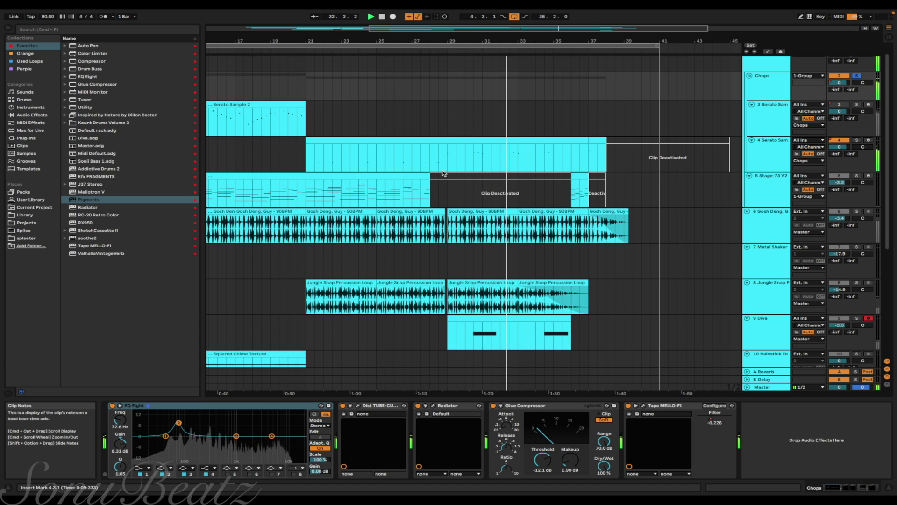
left_click(439, 168)
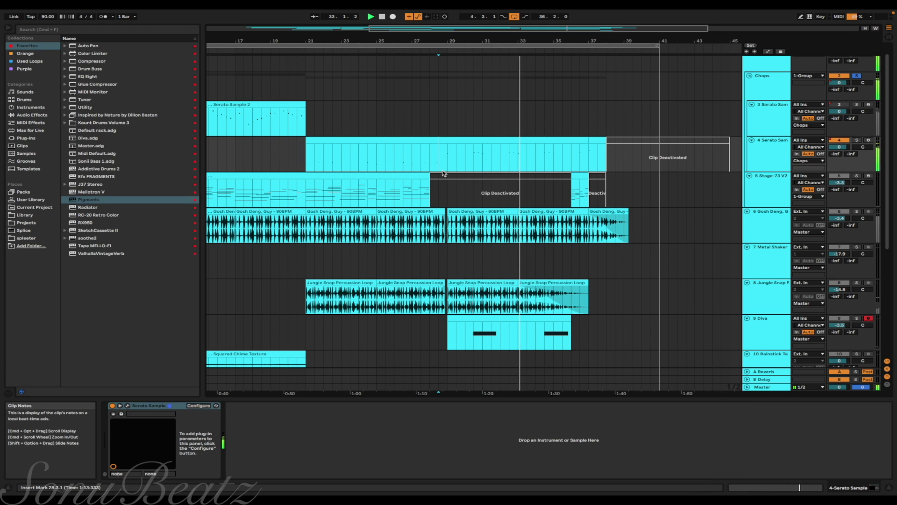
left_click(768, 118)
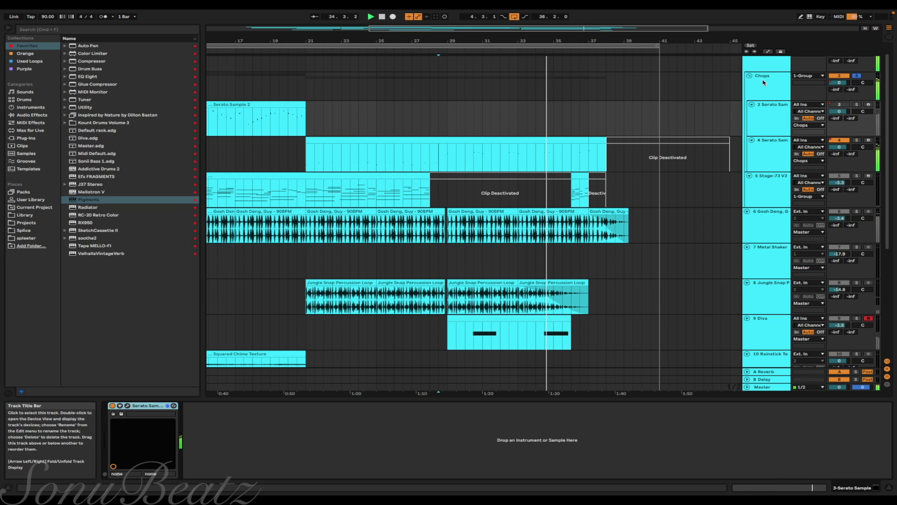
left_click(669, 89)
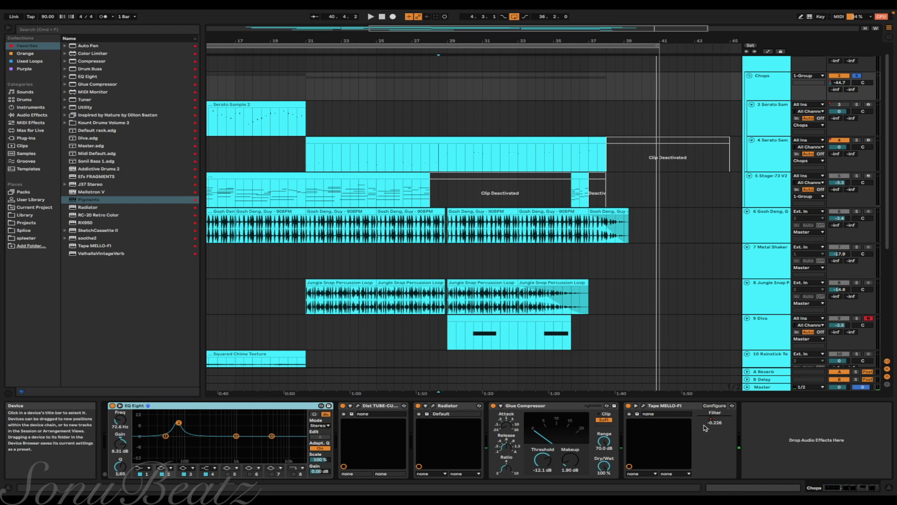
Return to bar 1 and select the Stage-73 V2 track at bar 5 to show its devices.
scroll(606, 353, "left", 10)
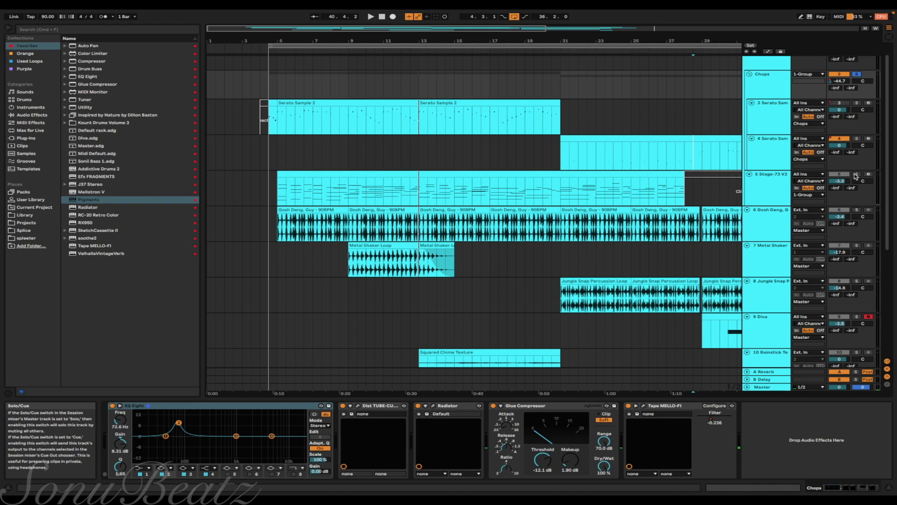
left_click(277, 201)
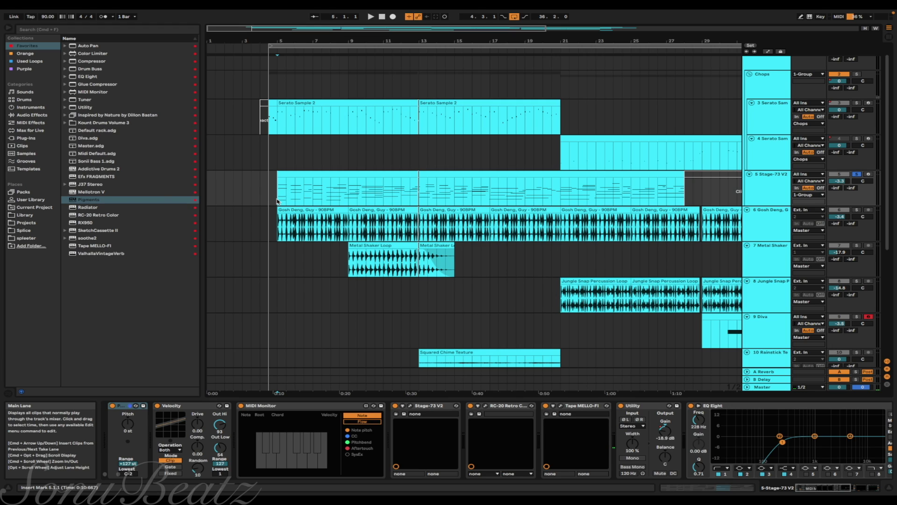
Play the arrangement from bar 5 and solo the Chops group.
key("space")
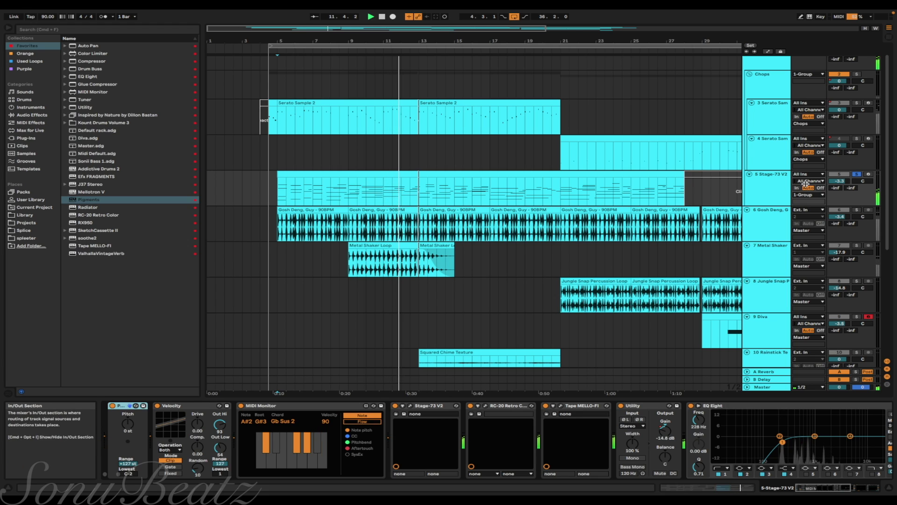
left_click(857, 75)
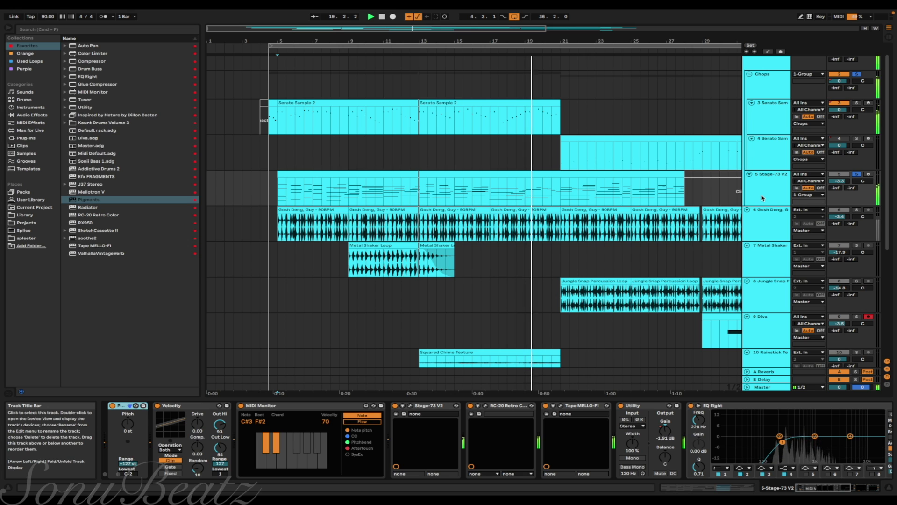
scroll(610, 202, "right", 5)
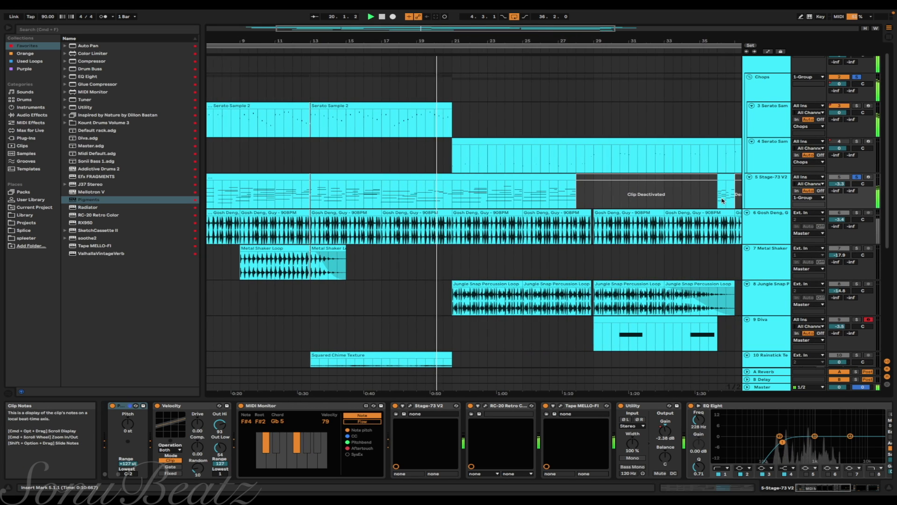
Place the insert mark at bar 35 and select the Stage-73 clip spanning bars 13–28.
scroll(610, 202, "right", 3)
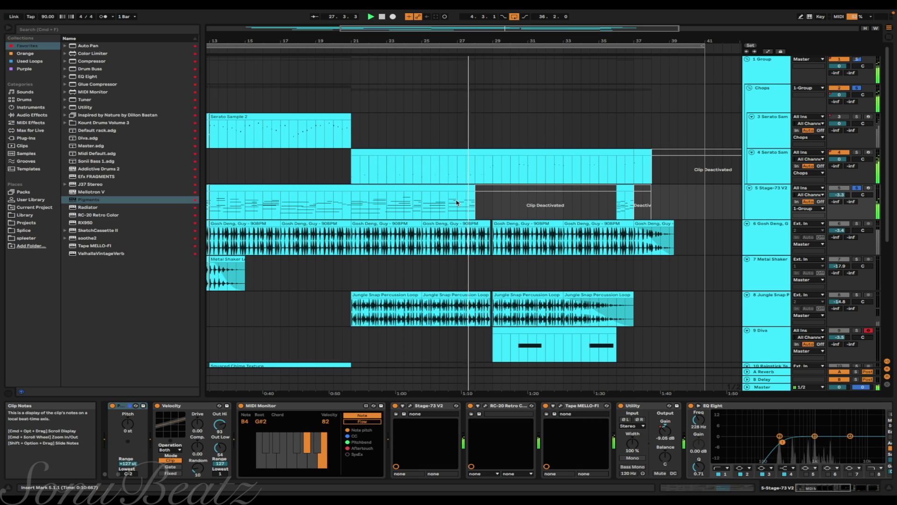
left_click(602, 213)
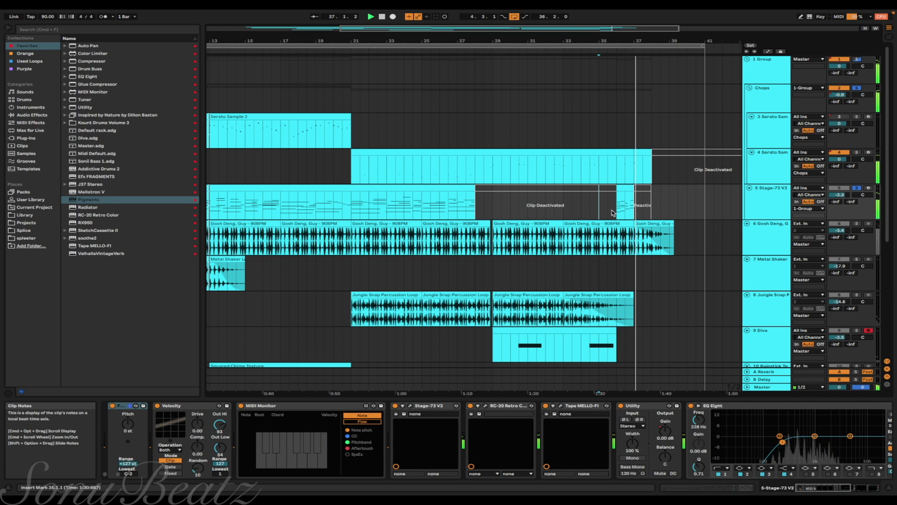
left_click(420, 192)
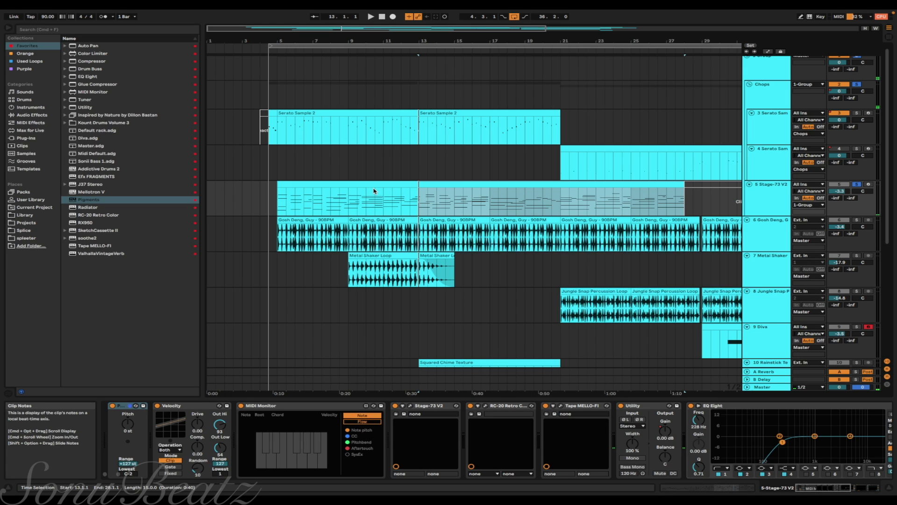
Show the Gosh Deng track's Gosh Dang Repeat effect from bar 5.
scroll(392, 187, "right", 3)
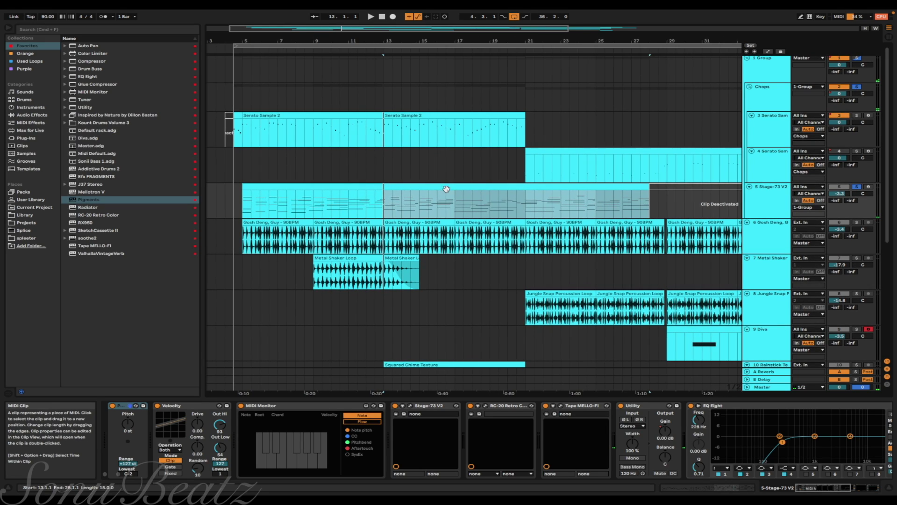
scroll(541, 186, "right", 15)
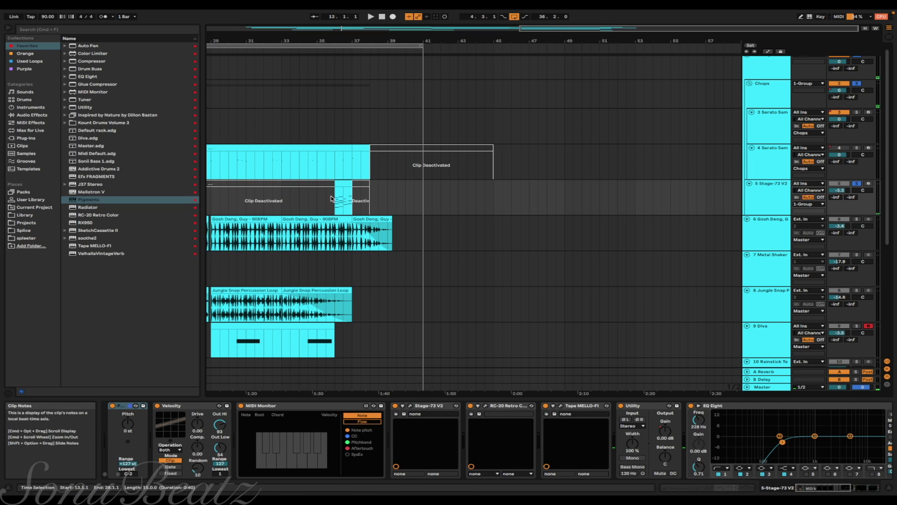
scroll(354, 200, "left", 16)
left_click(276, 240)
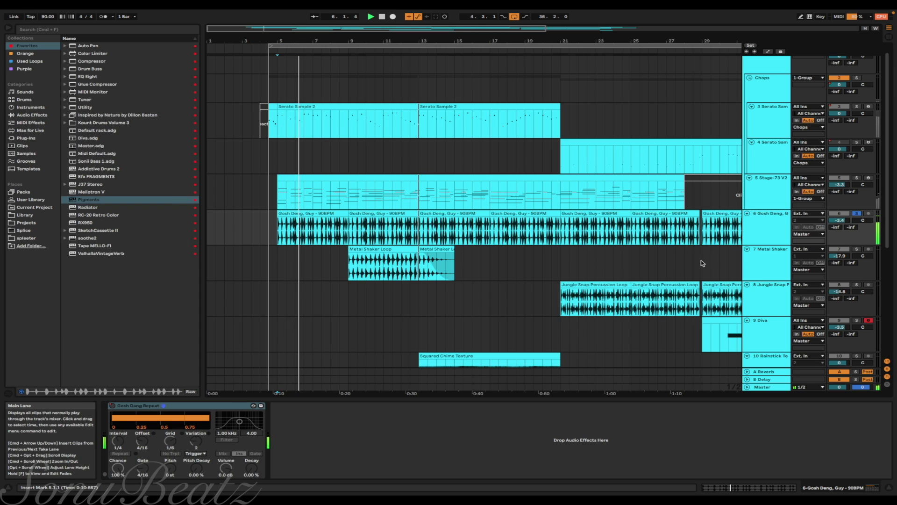
Solo the Metal Shaker track, select Gosh Dang Repeat, and show the automation envelopes.
left_click(856, 250)
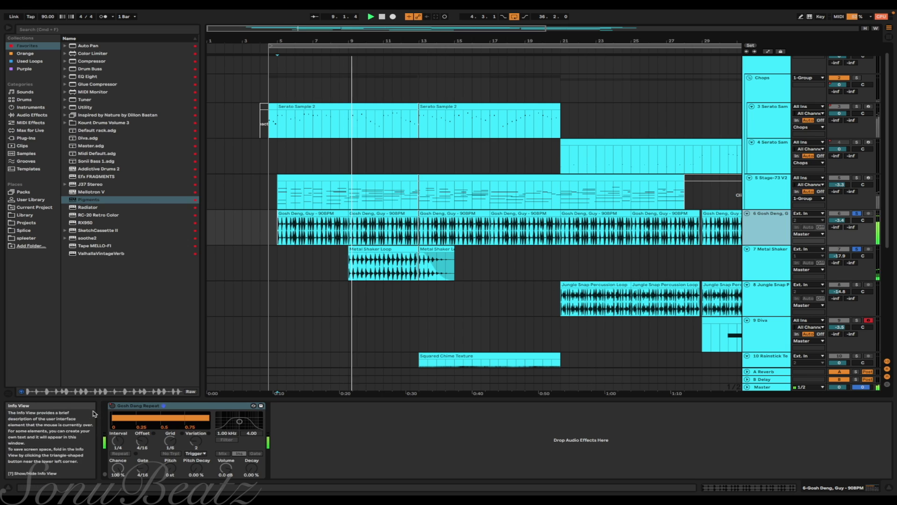
left_click(188, 407)
key("a")
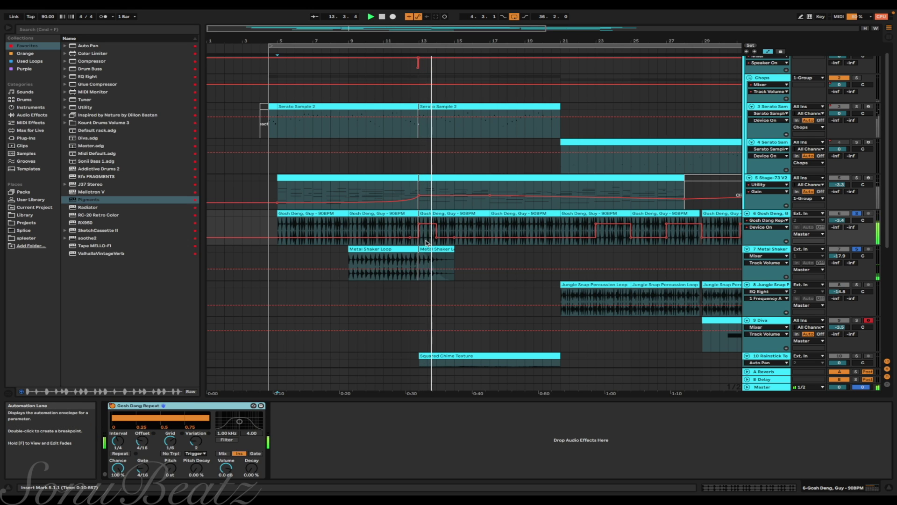
Audition from bar 22, stop, then set the start point at the Jungle Snap Percussion Loop.
scroll(432, 241, "right", 5)
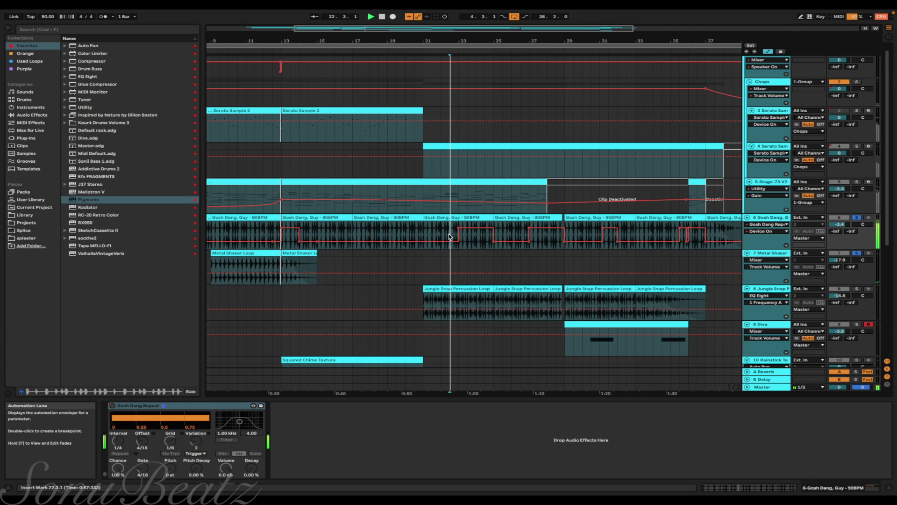
left_click(450, 236)
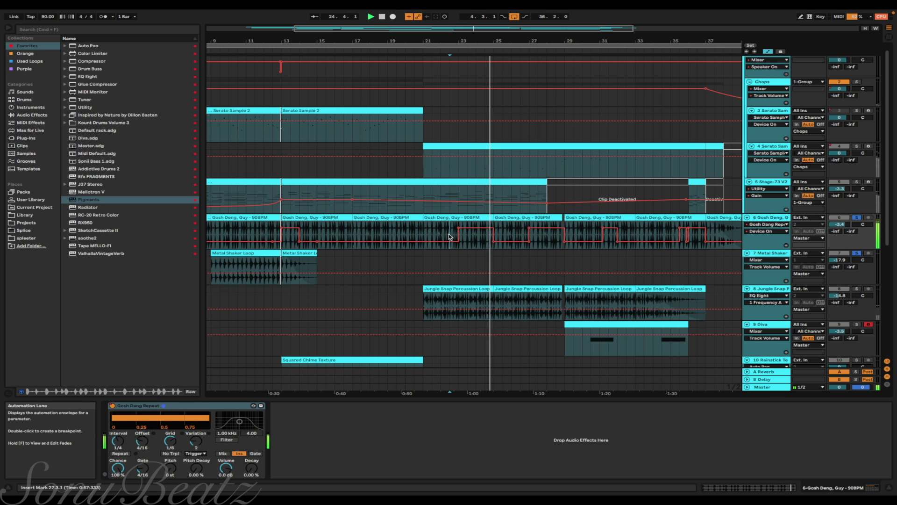
key("space")
scroll(450, 236, "left", 5)
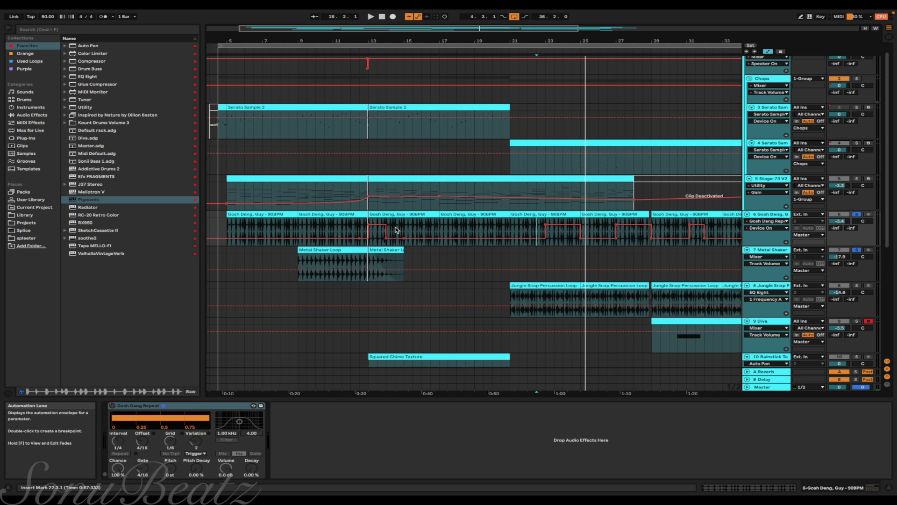
scroll(337, 243, "up", 2)
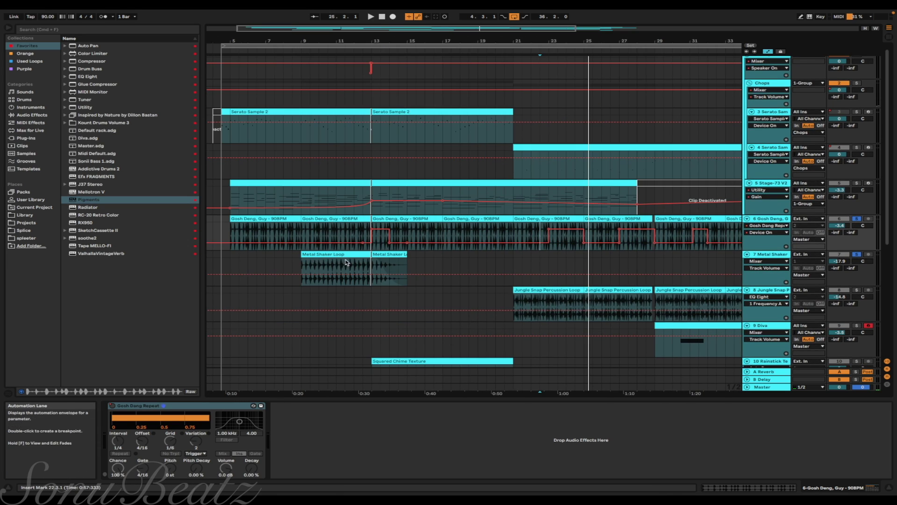
scroll(376, 265, "down", 5)
scroll(408, 261, "right", 5)
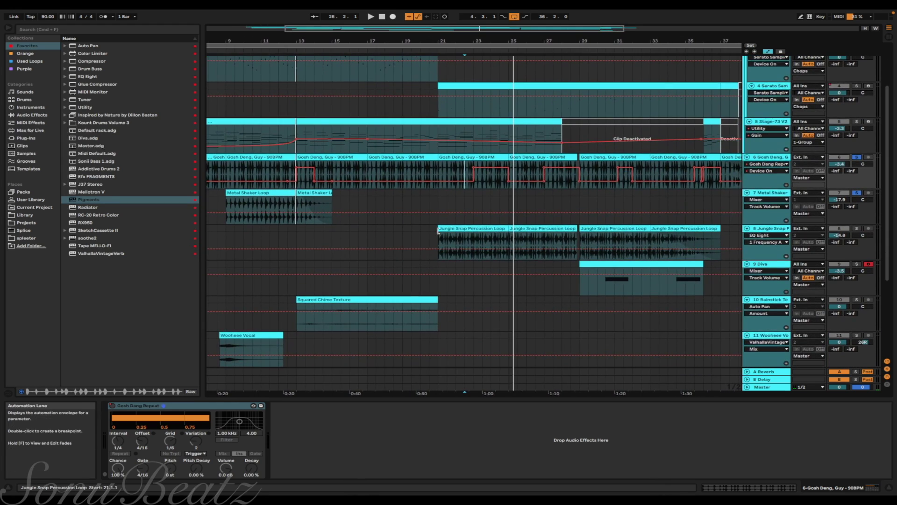
left_click(438, 234)
Play from bar 21, hide the automation envelopes, then stop playback.
key("space")
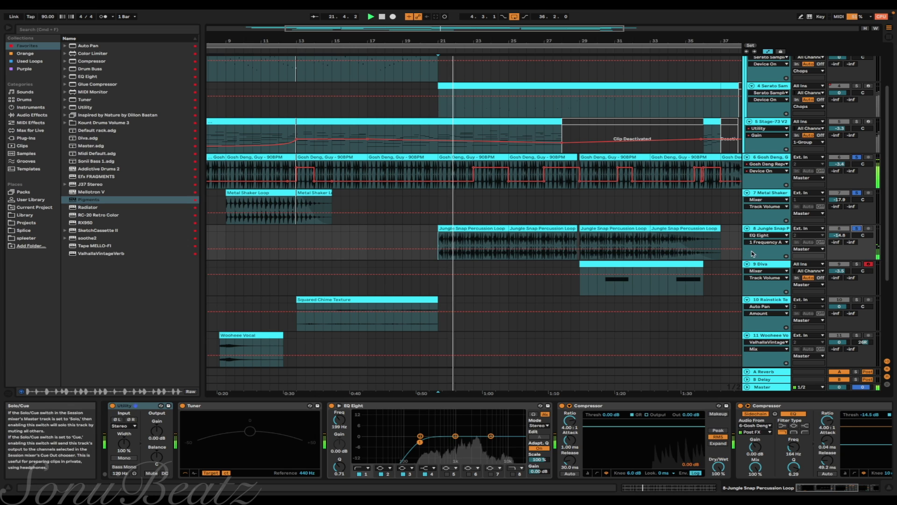
key("a")
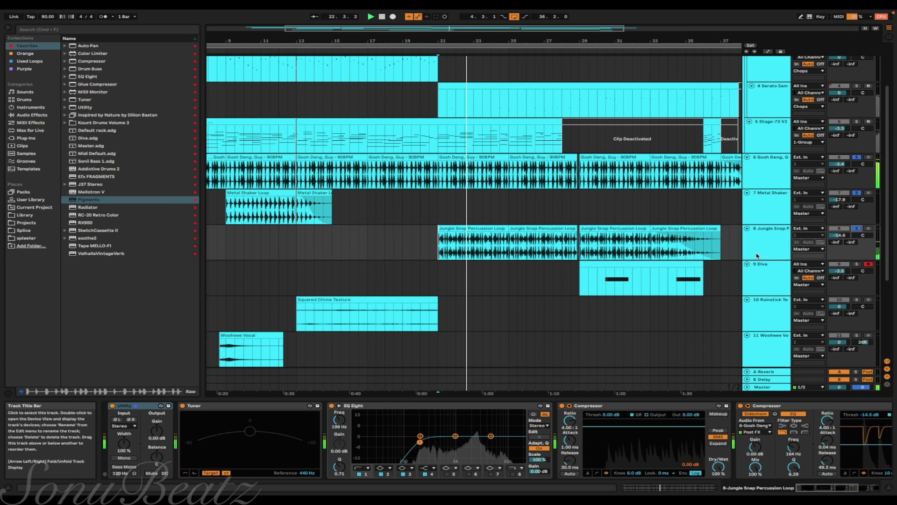
scroll(701, 420, "right", 5)
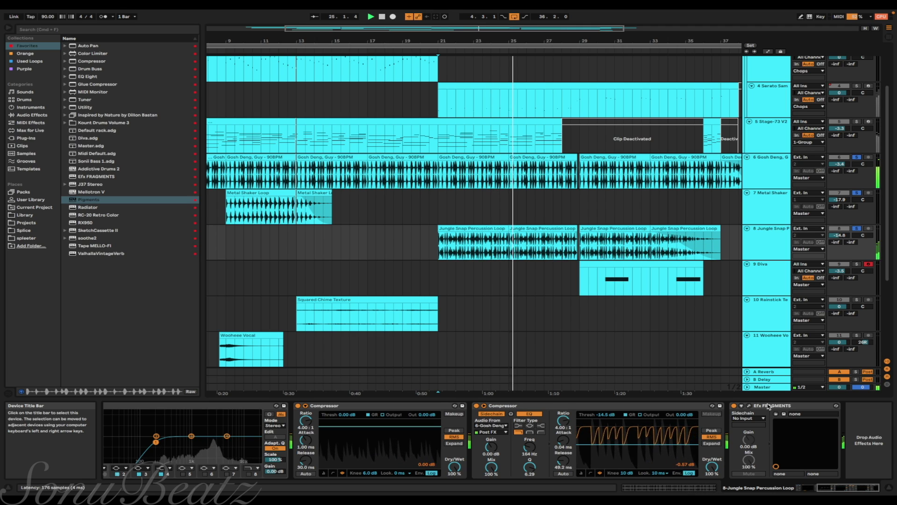
key("space")
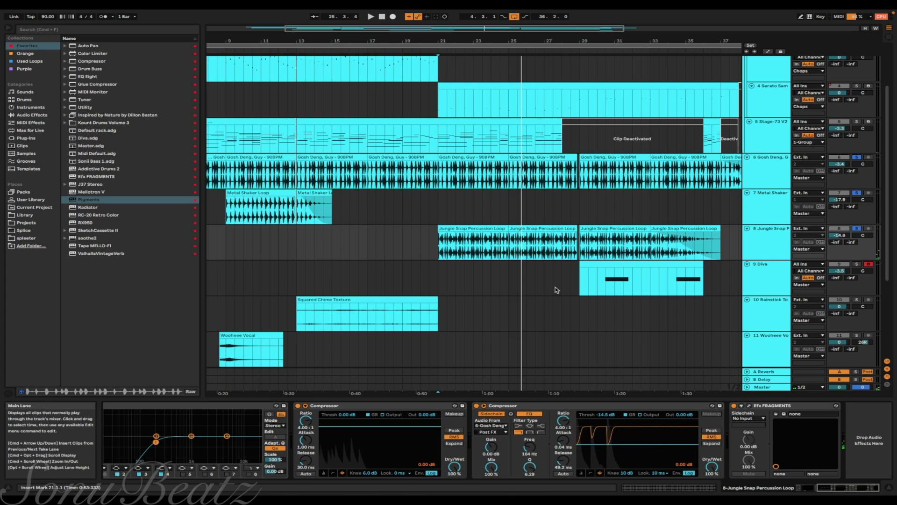
Show the Rainstick Texture track's Utility, Tuner, EQ Eight, Compressor and Auto Pan devices.
scroll(556, 290, "left", 3)
scroll(556, 289, "down", 5)
scroll(556, 290, "left", 2)
left_click(393, 223)
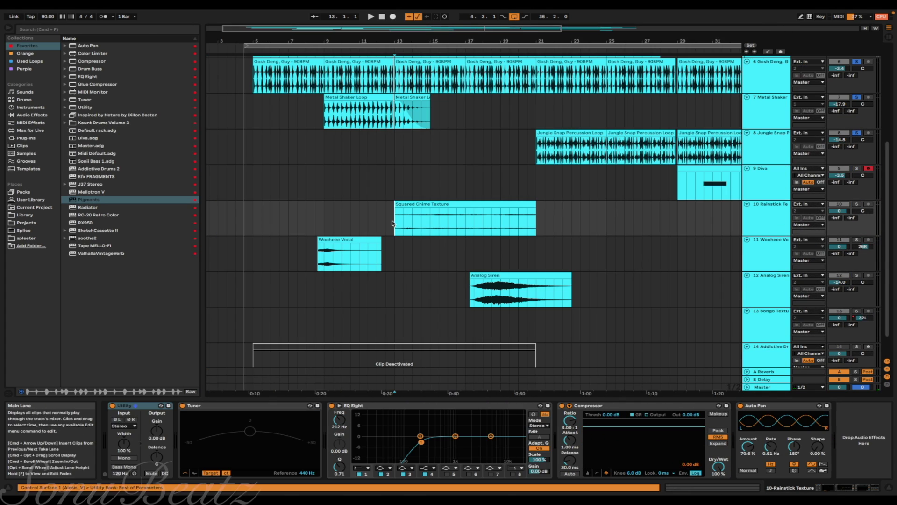
Solo the Rainstick Texture track, focus its Auto Pan, then select the Woohee Vocal track.
left_click(857, 204)
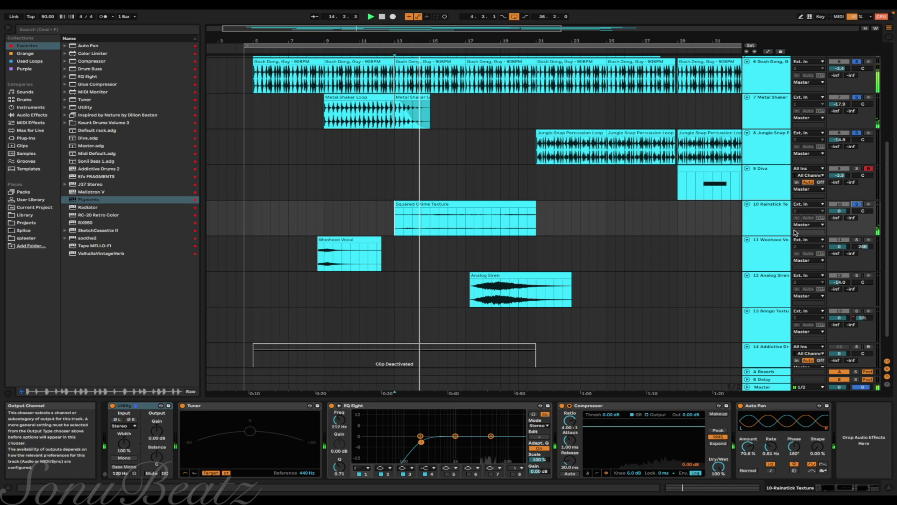
left_click(775, 407)
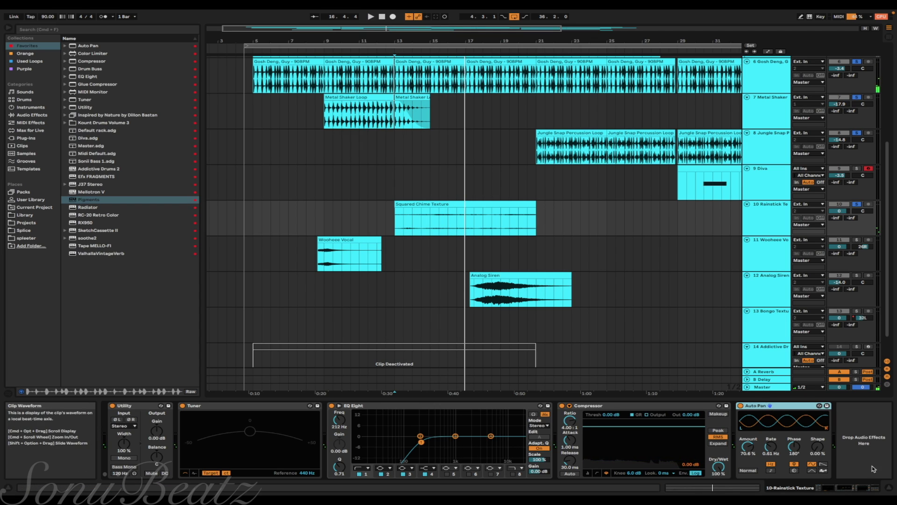
scroll(413, 288, "left", 2)
scroll(413, 289, "down", 2)
left_click(339, 226)
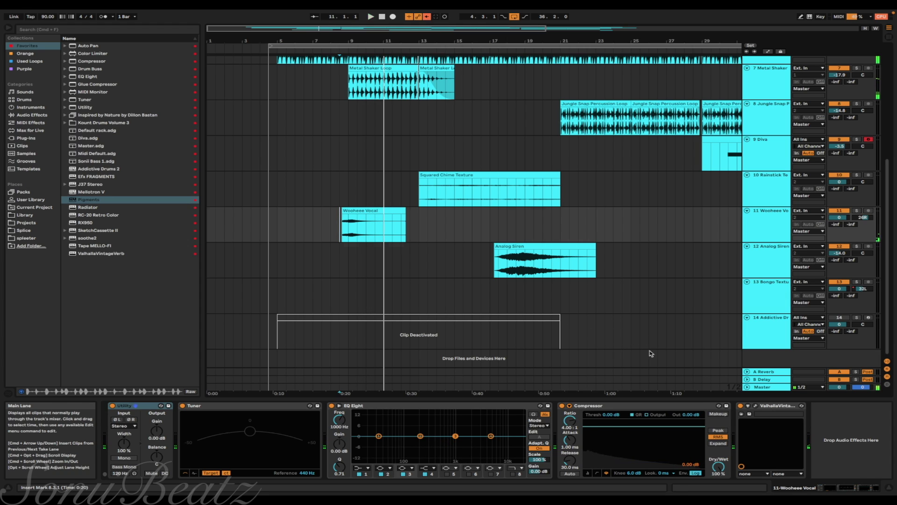
Show the Analog Siren track, then the Diva track's chain, playing from bar 29.
left_click(487, 269)
scroll(487, 269, "right", 5)
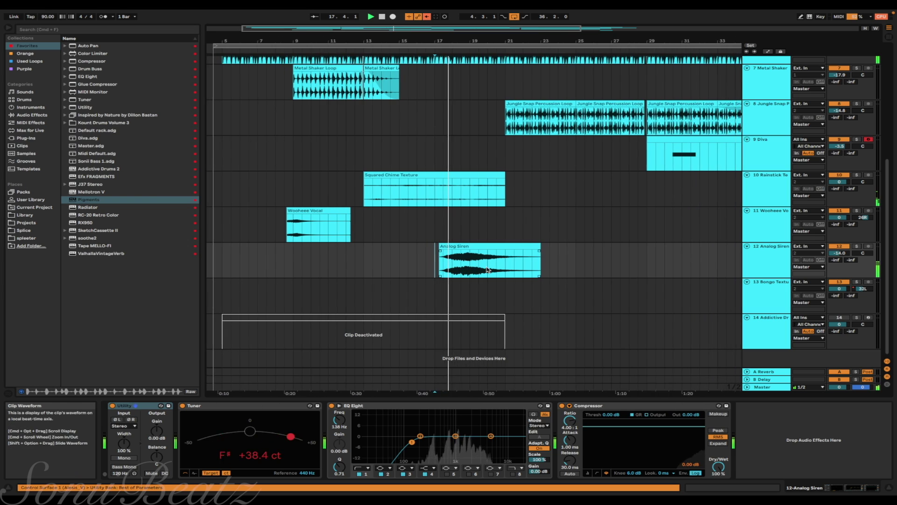
scroll(487, 269, "right", 10)
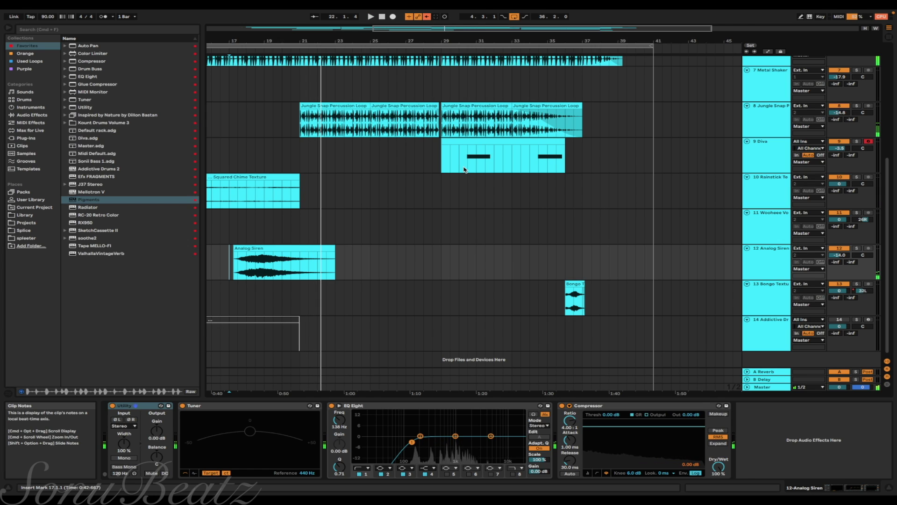
left_click(444, 154)
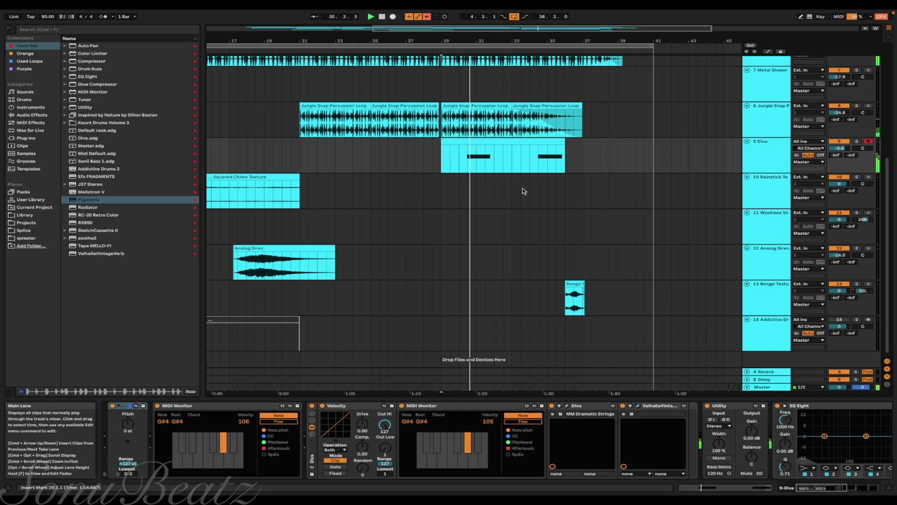
scroll(535, 200, "right", 5)
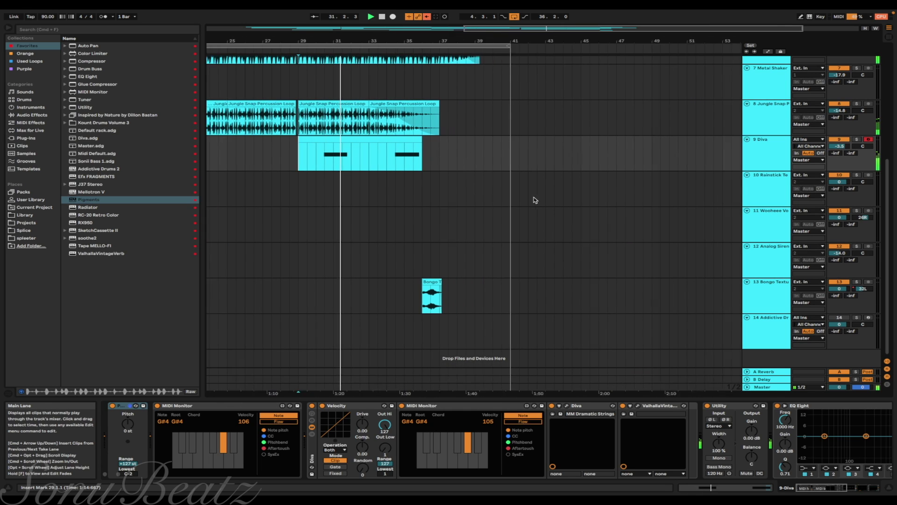
scroll(387, 203, "right", 3)
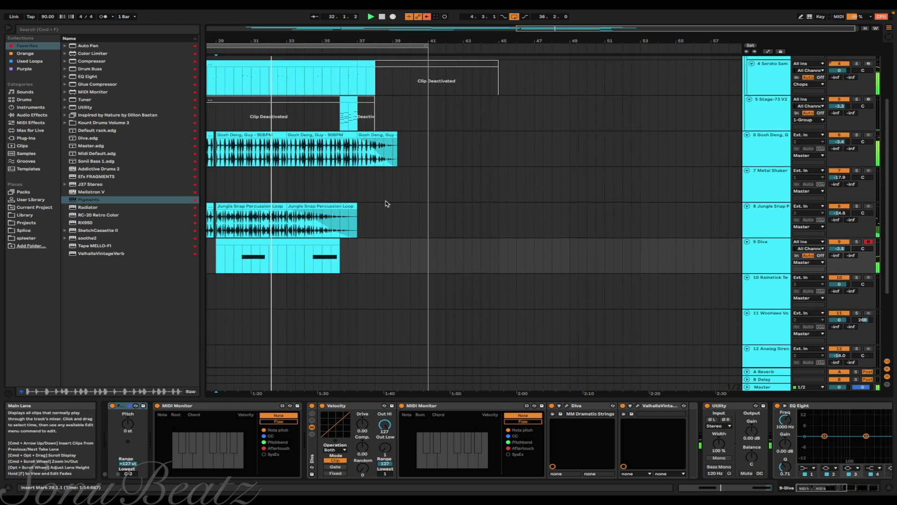
scroll(387, 203, "left", 3)
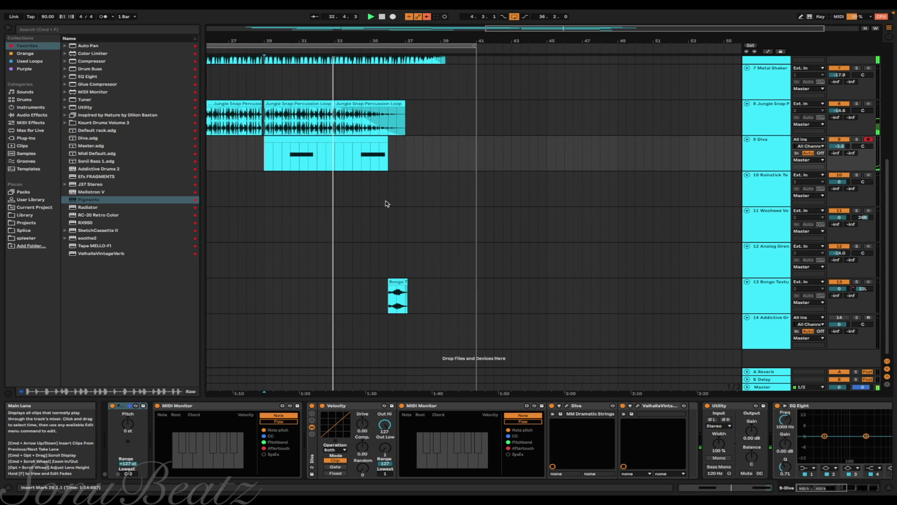
scroll(386, 204, "right", 1)
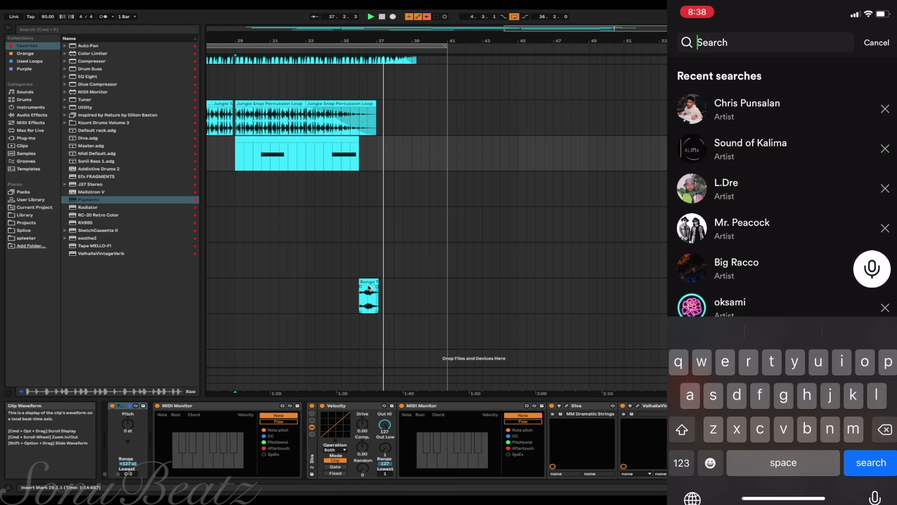
Select the Bongo Texture track in the arrangement and stop playback.
left_click(346, 281)
key("space")
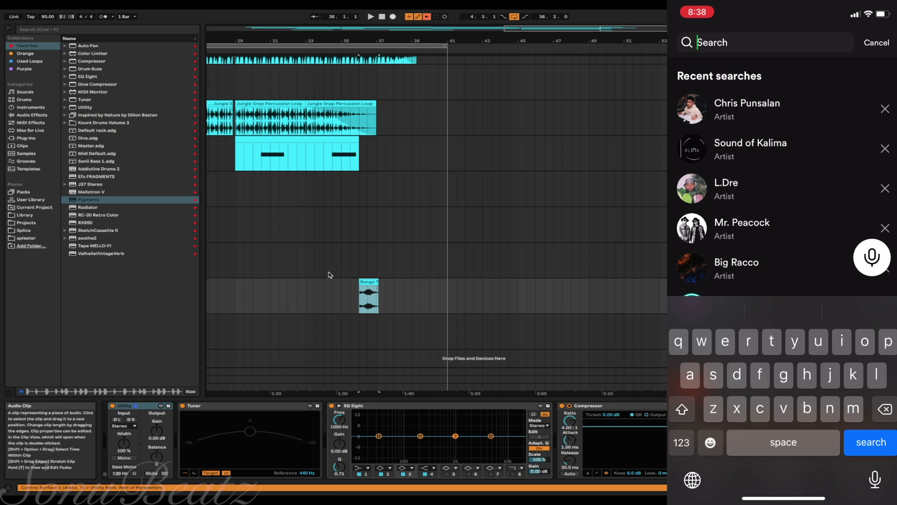
scroll(391, 297, "up", 8)
scroll(391, 297, "left", 15)
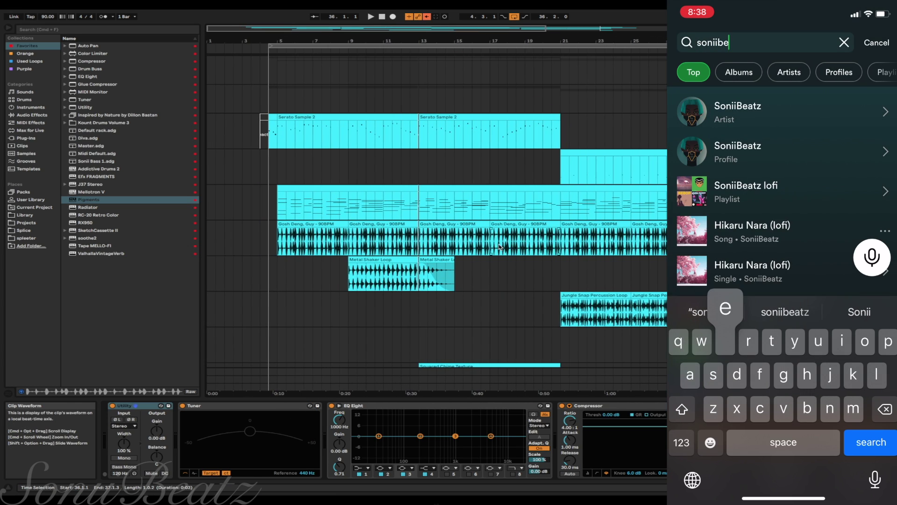